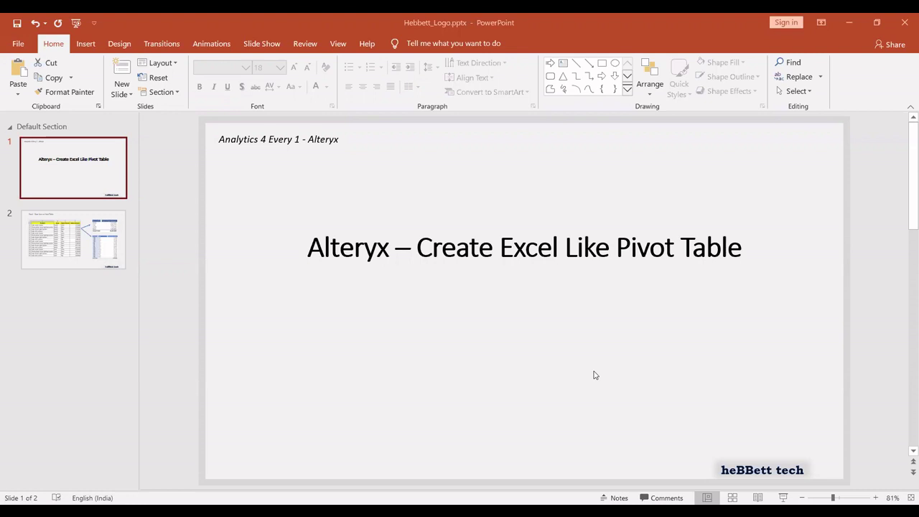
- Display slide 2, 'Excel – Raw Data to Pivot Table', with the raw sales data and pivot summaries
{"action": "left_click", "coordinate": [112, 256]}
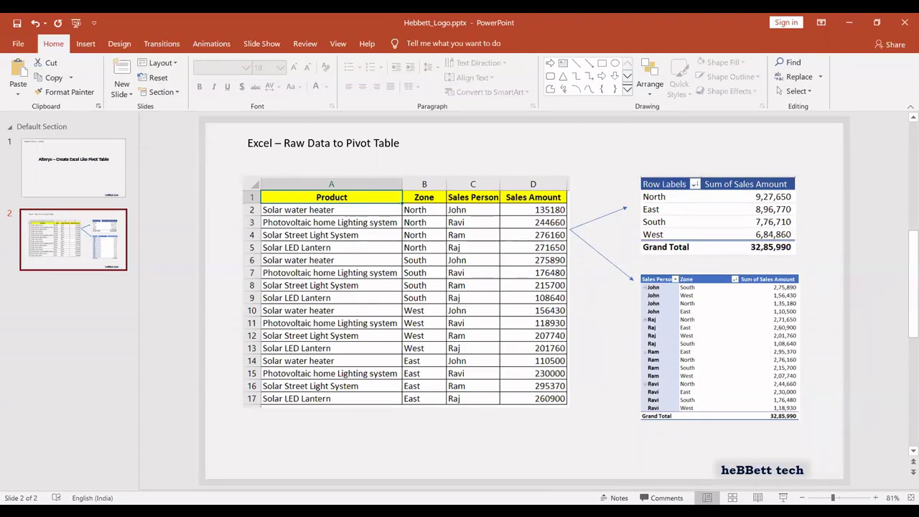
- Switch to Alteryx Designer and show the In/Out tools beside the empty New Workflow2 canvas
{"action": "key", "text": "alt+Tab"}
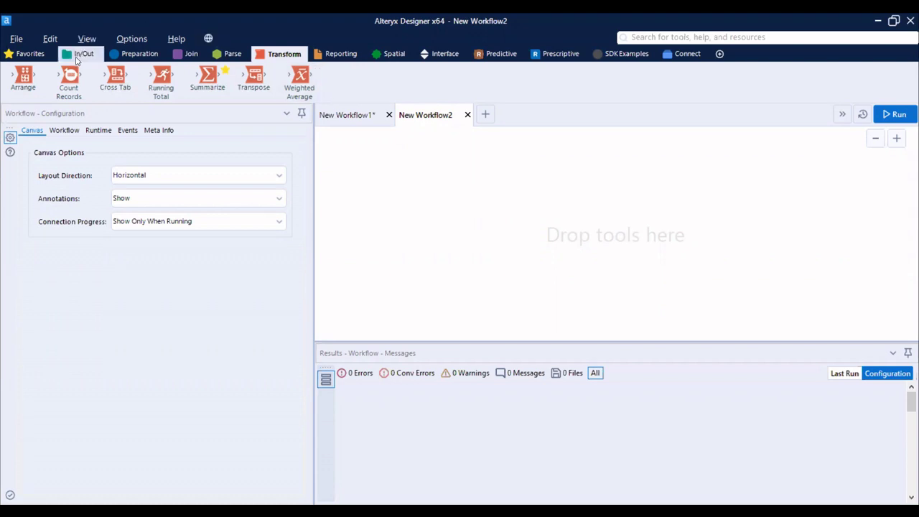
{"action": "left_click", "coordinate": [79, 55]}
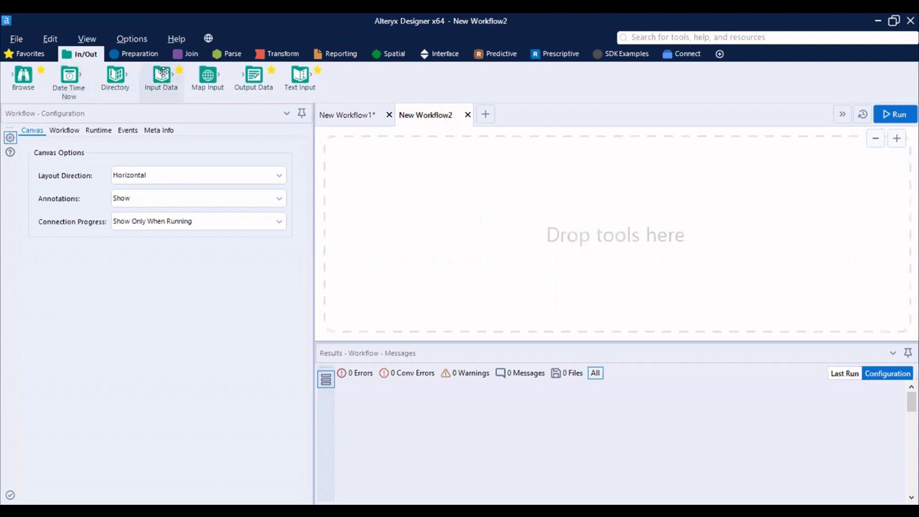
- Add an Input Data tool reading the 'Sales Data- Alteryx Pivot' sheet of Alteryx Data.xlsx
{"action": "left_click_drag", "start_coordinate": [161, 76], "coordinate": [391, 176]}
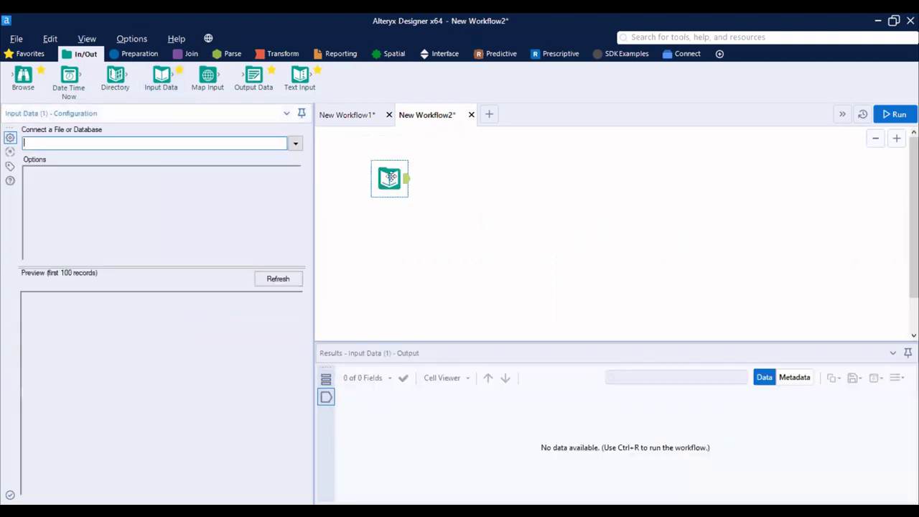
{"action": "left_click", "coordinate": [296, 145]}
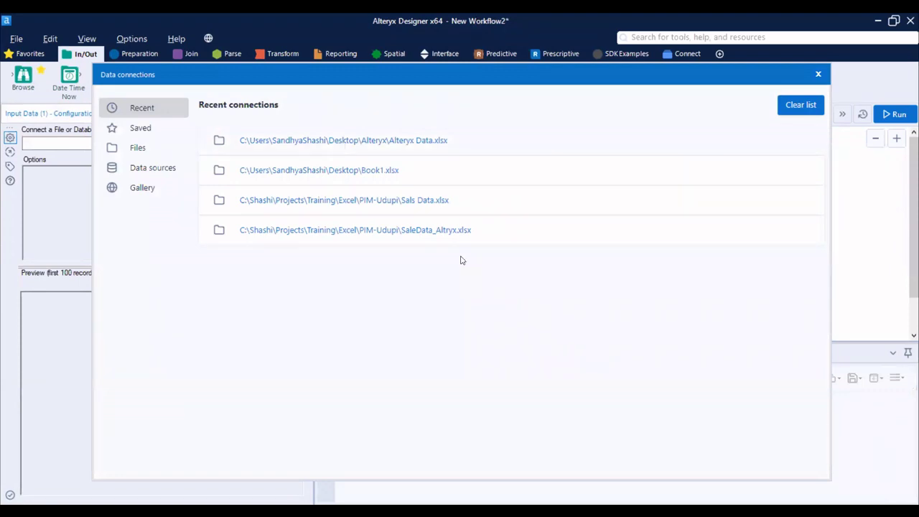
{"action": "left_click", "coordinate": [341, 143]}
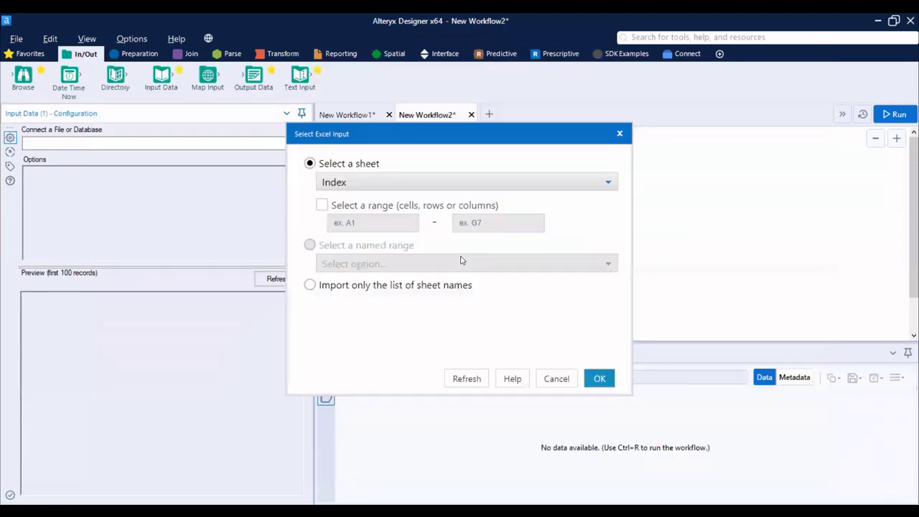
{"action": "left_click", "coordinate": [609, 186]}
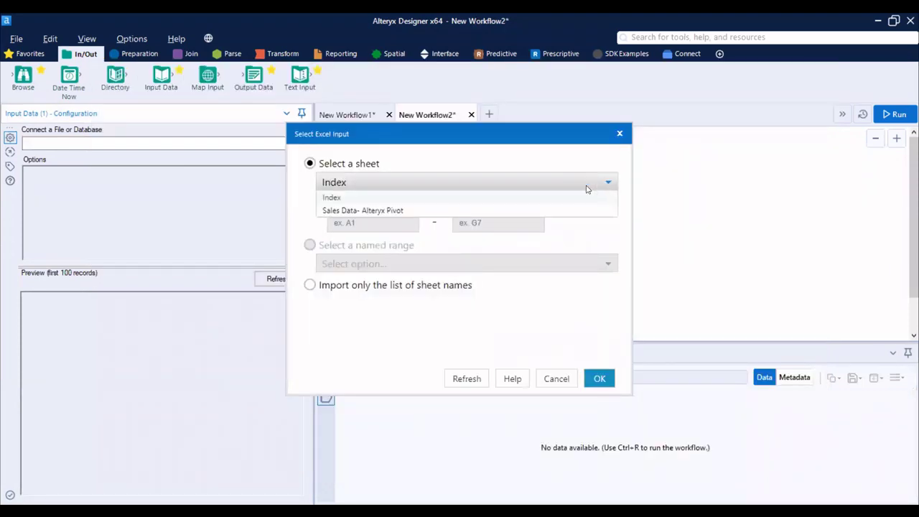
{"action": "left_click", "coordinate": [391, 212]}
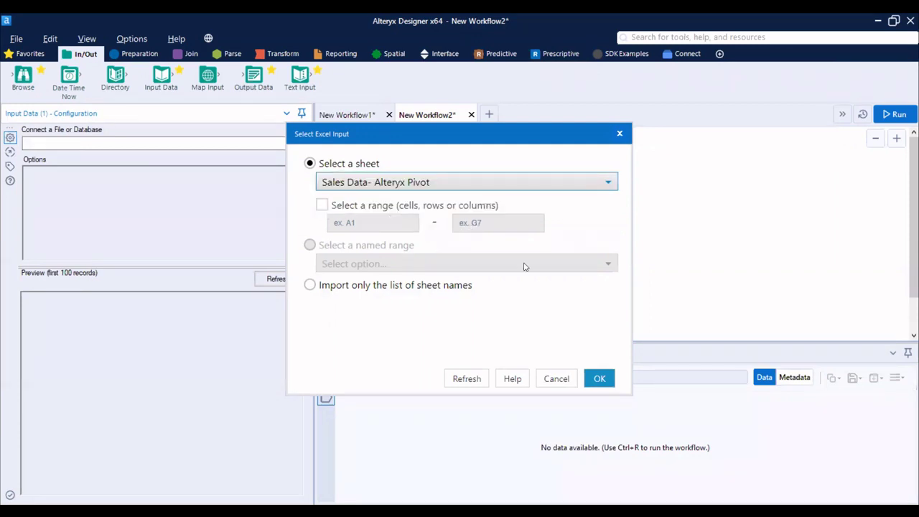
{"action": "left_click", "coordinate": [600, 379]}
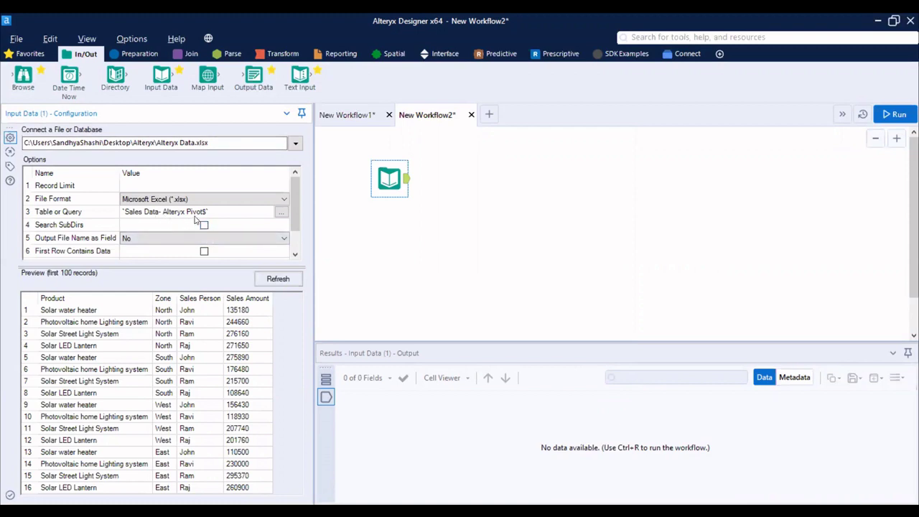
- Run the workflow to load all 16 sales records across 4 fields
{"action": "left_click", "coordinate": [894, 114]}
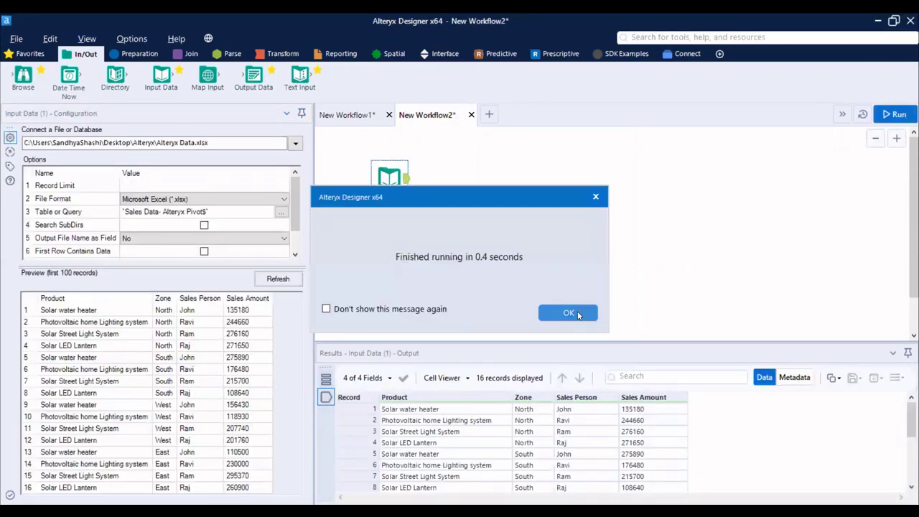
{"action": "left_click", "coordinate": [578, 314]}
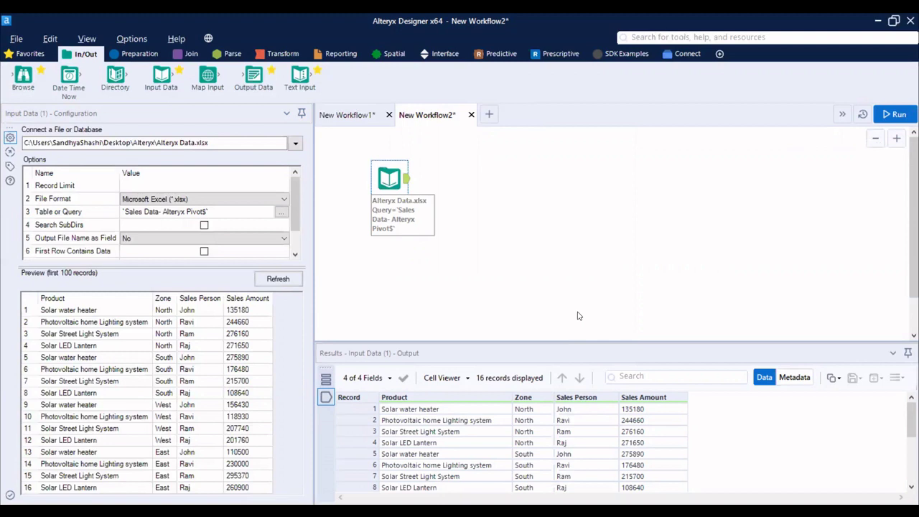
- Place a Summarize tool beside the input and connect the input data to it
{"action": "left_click", "coordinate": [283, 54]}
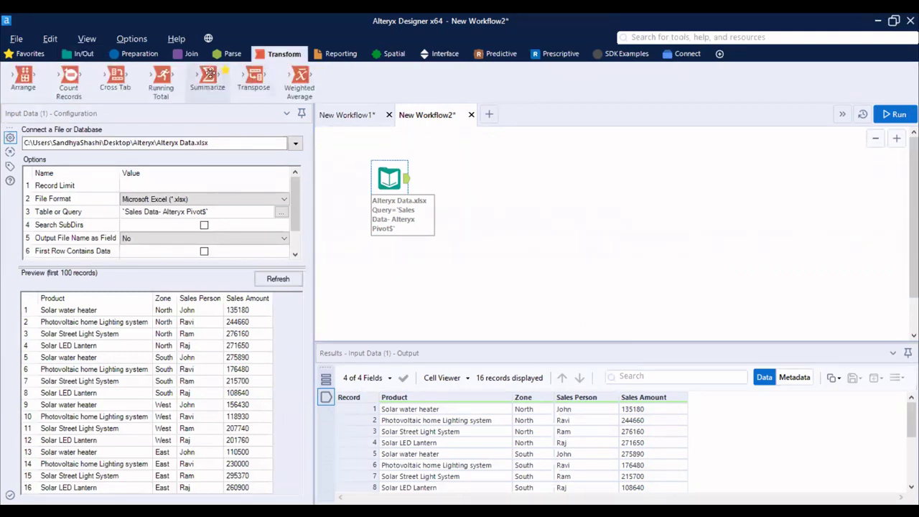
{"action": "left_click_drag", "start_coordinate": [208, 76], "coordinate": [502, 177]}
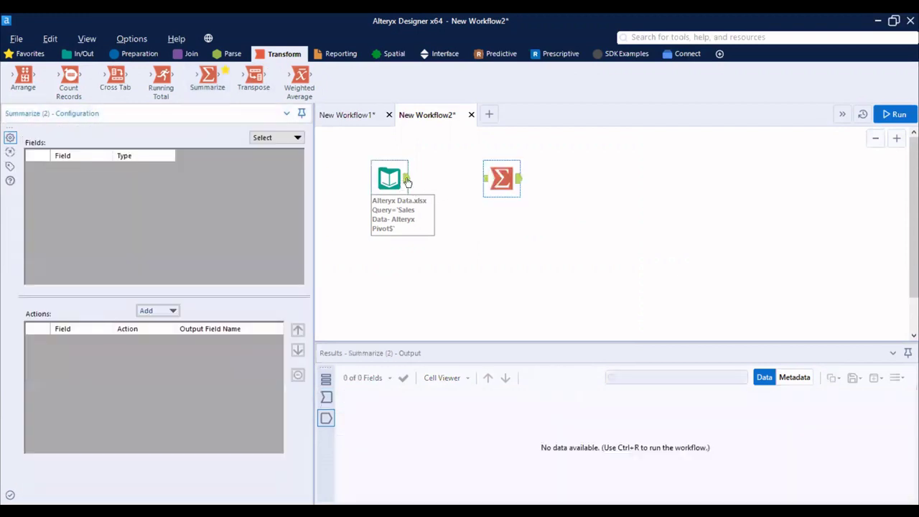
{"action": "left_click_drag", "start_coordinate": [408, 182], "coordinate": [484, 180]}
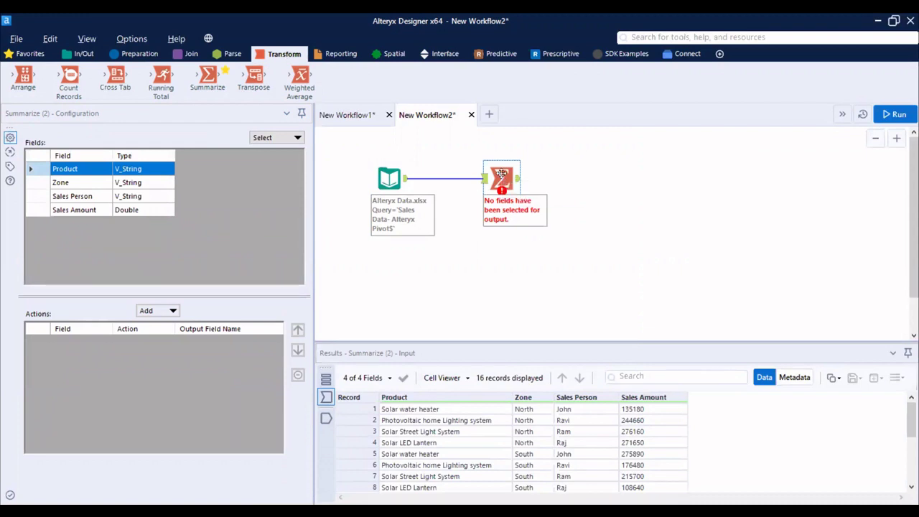
- Configure the Summarize tool to group by Zone and sum Sales Amount
{"action": "left_click", "coordinate": [37, 185]}
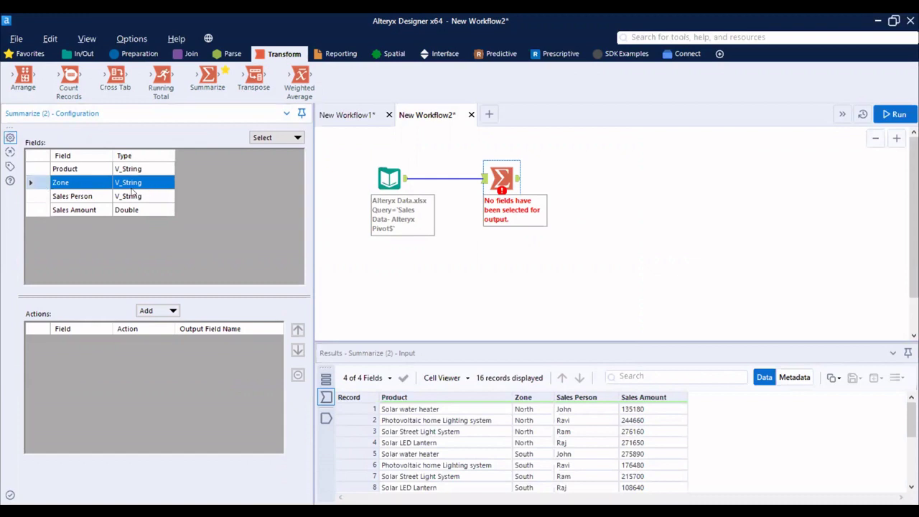
{"action": "left_click", "coordinate": [174, 313]}
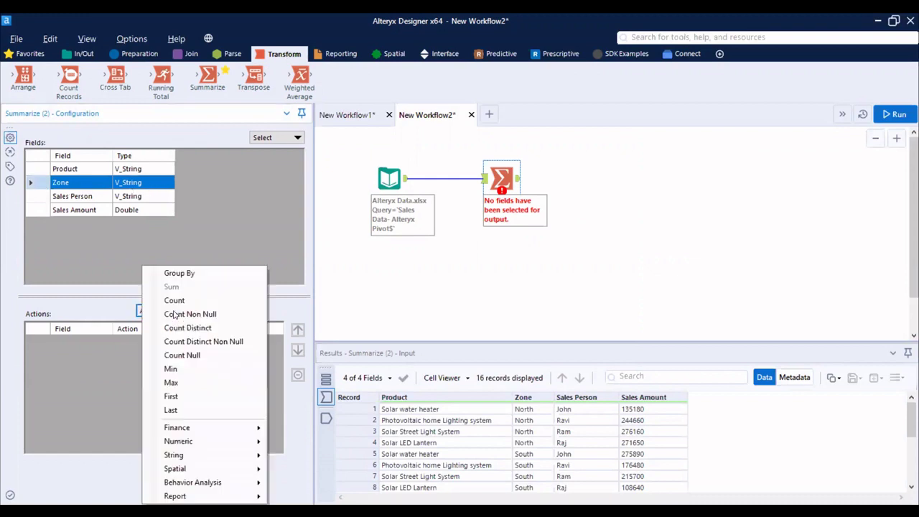
{"action": "left_click", "coordinate": [181, 273]}
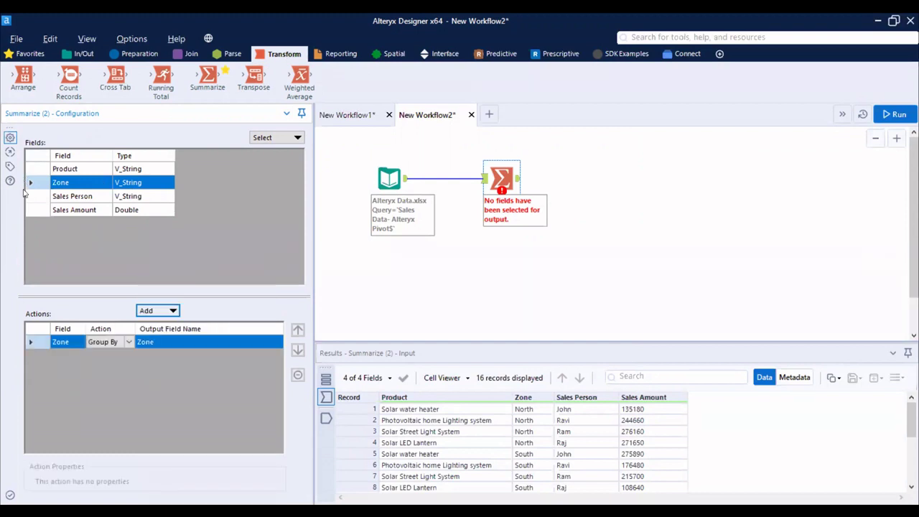
{"action": "left_click", "coordinate": [43, 211]}
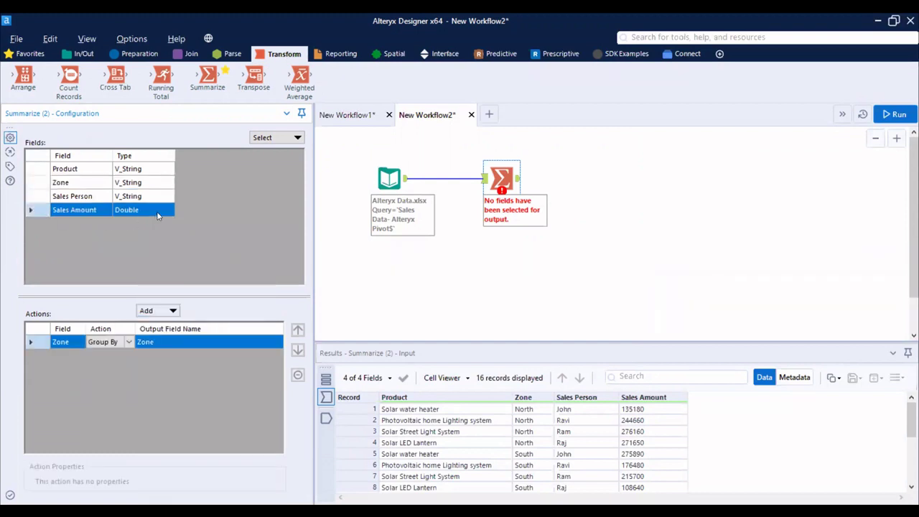
{"action": "left_click", "coordinate": [173, 314]}
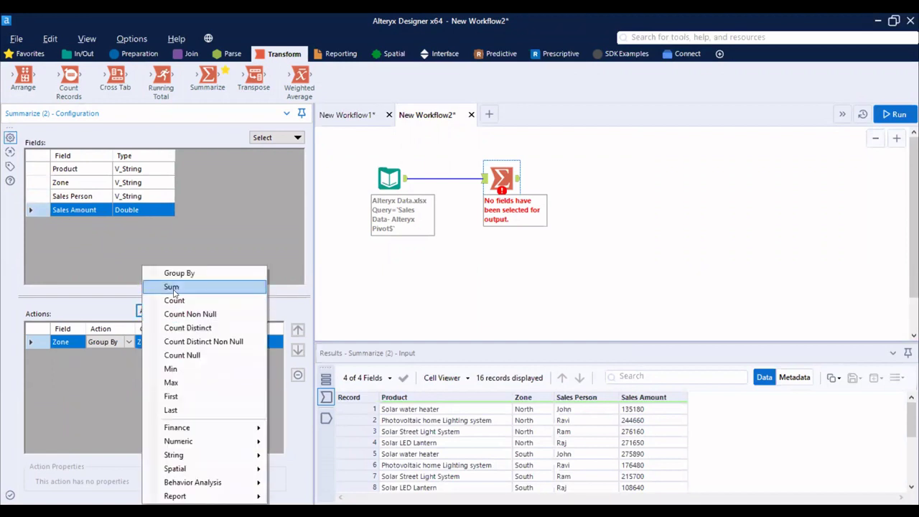
{"action": "left_click", "coordinate": [172, 287]}
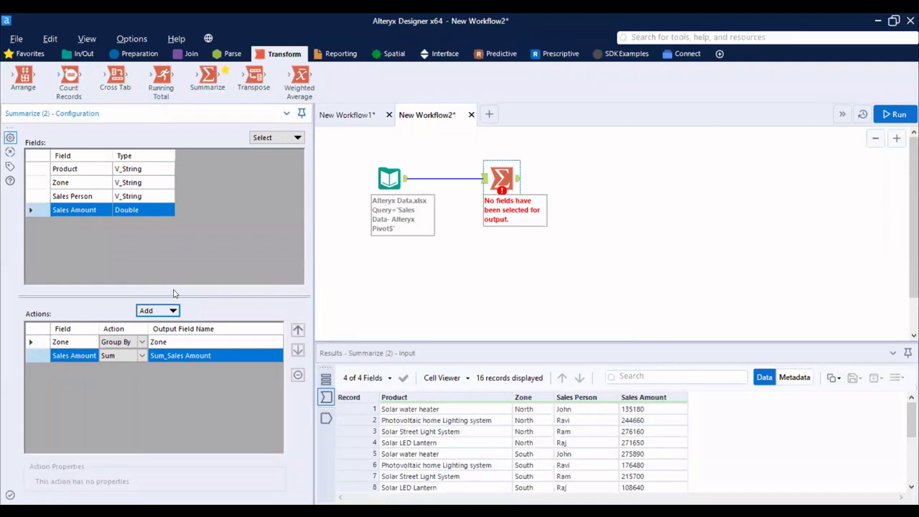
- Run the workflow and view zone totals: East 896770, North 927650, South 776710, West 684860
{"action": "left_click", "coordinate": [897, 116]}
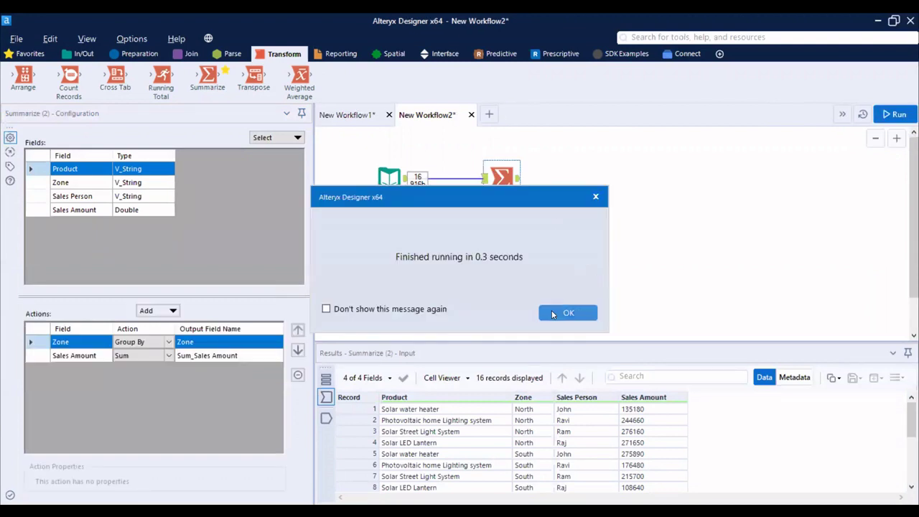
{"action": "left_click", "coordinate": [568, 313]}
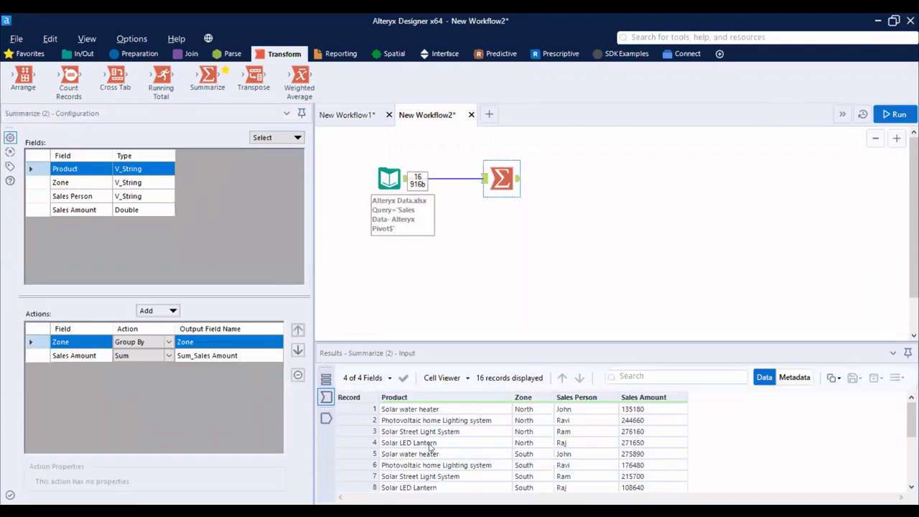
{"action": "left_click", "coordinate": [519, 182]}
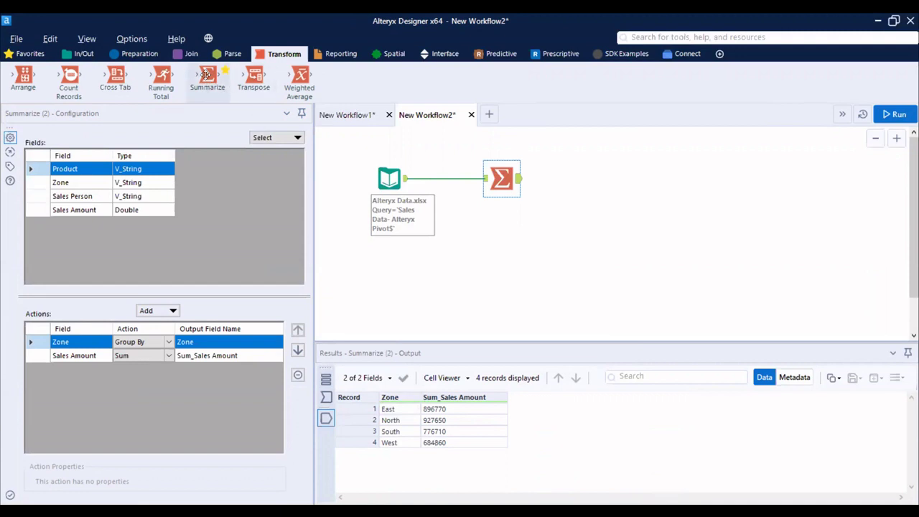
- Place a second Summarize tool below the first and feed it from the Excel input
{"action": "left_click_drag", "start_coordinate": [206, 74], "coordinate": [502, 223]}
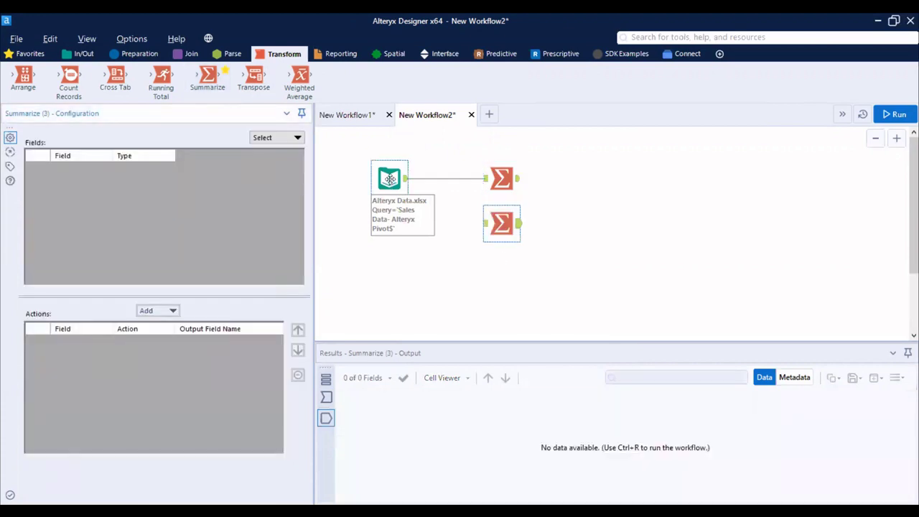
{"action": "left_click_drag", "start_coordinate": [406, 179], "coordinate": [484, 224]}
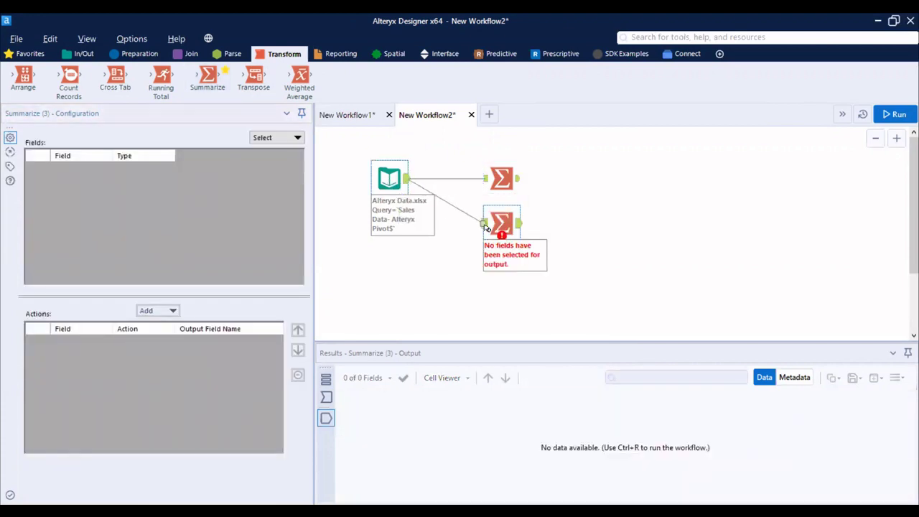
{"action": "left_click", "coordinate": [491, 296]}
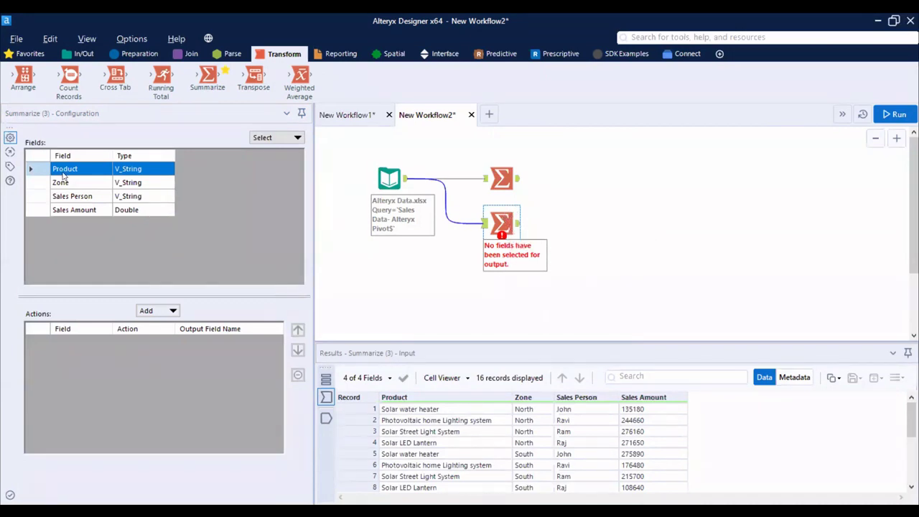
- Group by Sales Person and Zone, and sum Sales Amount into Sum_Sales Amount
{"action": "left_click", "coordinate": [34, 200]}
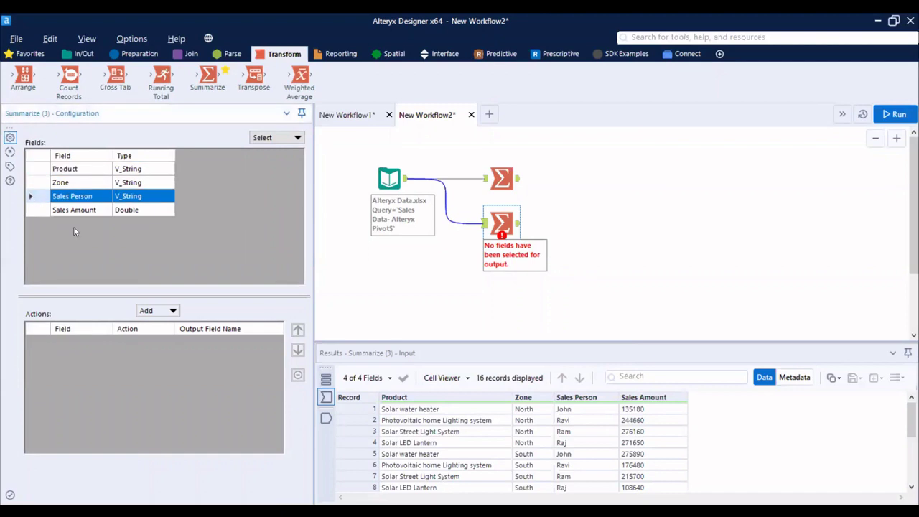
{"action": "left_click", "coordinate": [174, 314]}
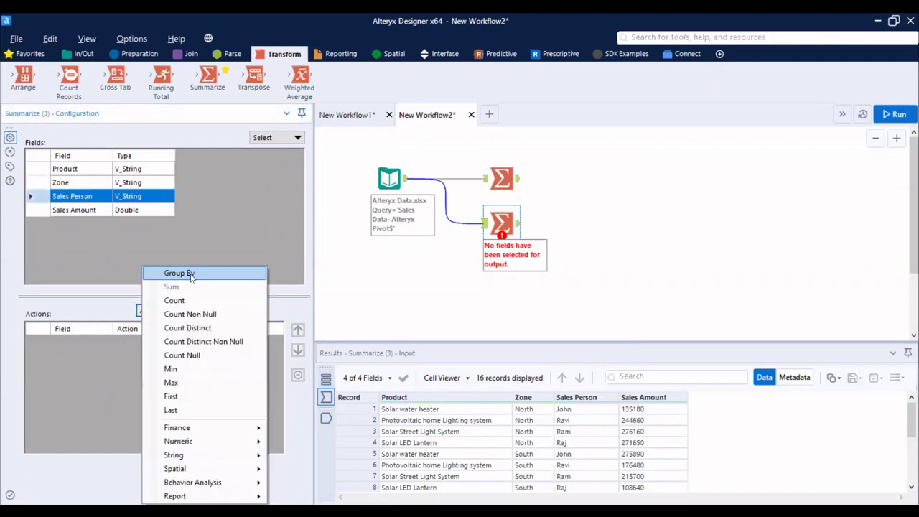
{"action": "left_click", "coordinate": [179, 273]}
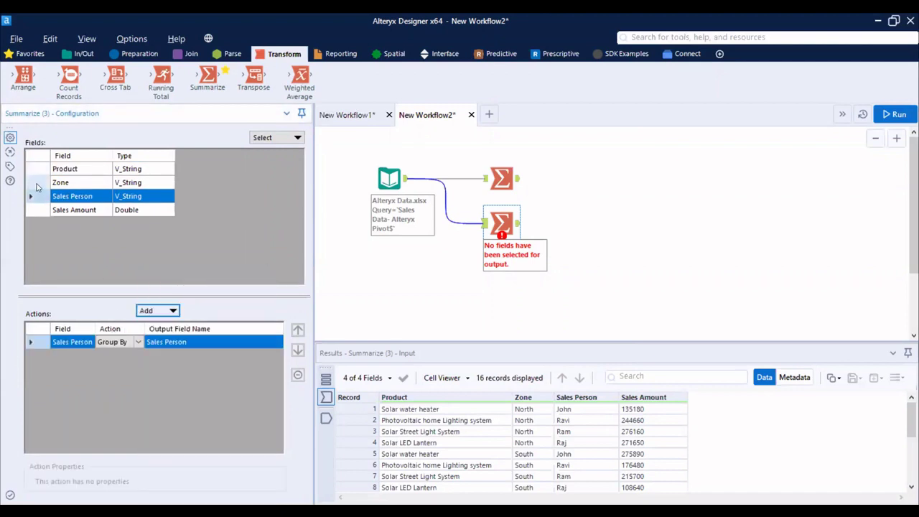
{"action": "left_click", "coordinate": [32, 184]}
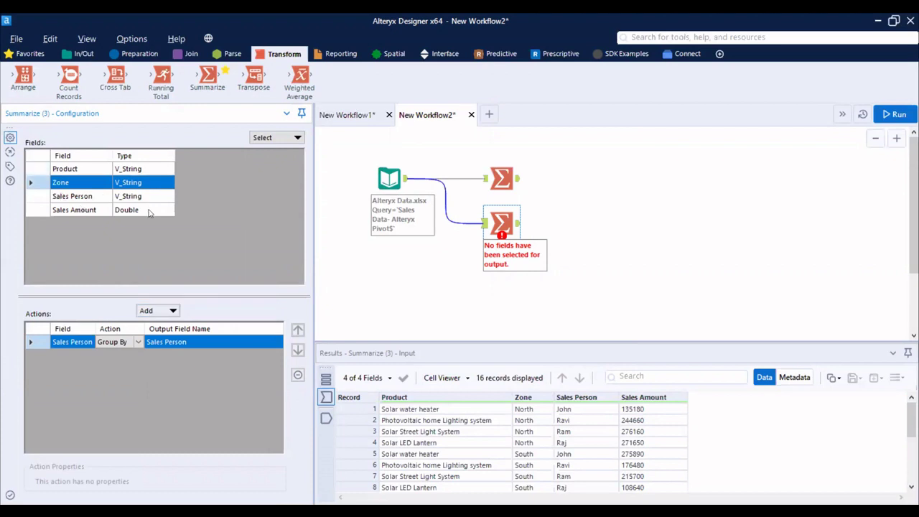
{"action": "left_click", "coordinate": [175, 314]}
{"action": "left_click", "coordinate": [181, 272]}
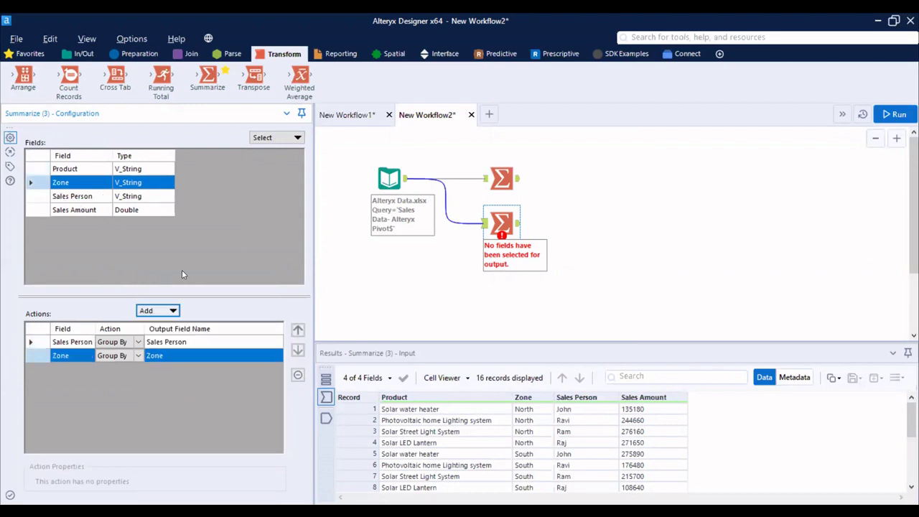
{"action": "left_click", "coordinate": [37, 210]}
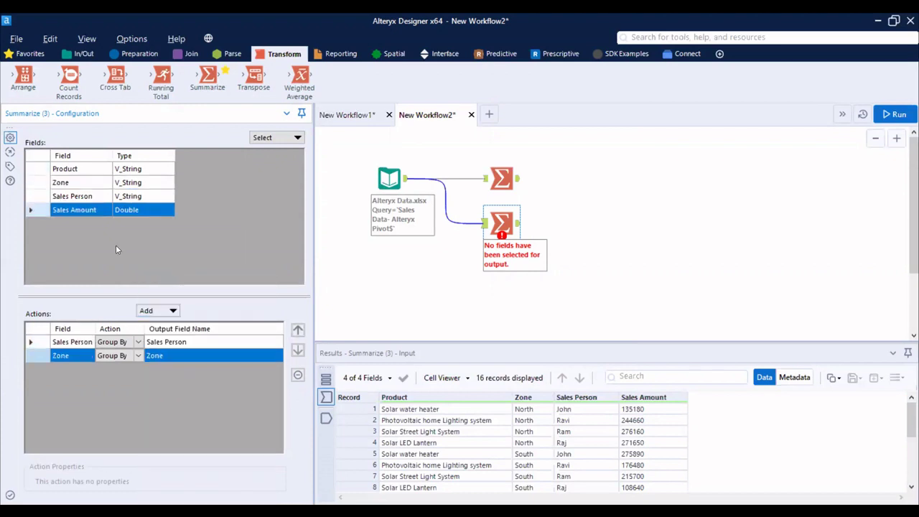
{"action": "left_click", "coordinate": [172, 311]}
{"action": "left_click", "coordinate": [173, 286]}
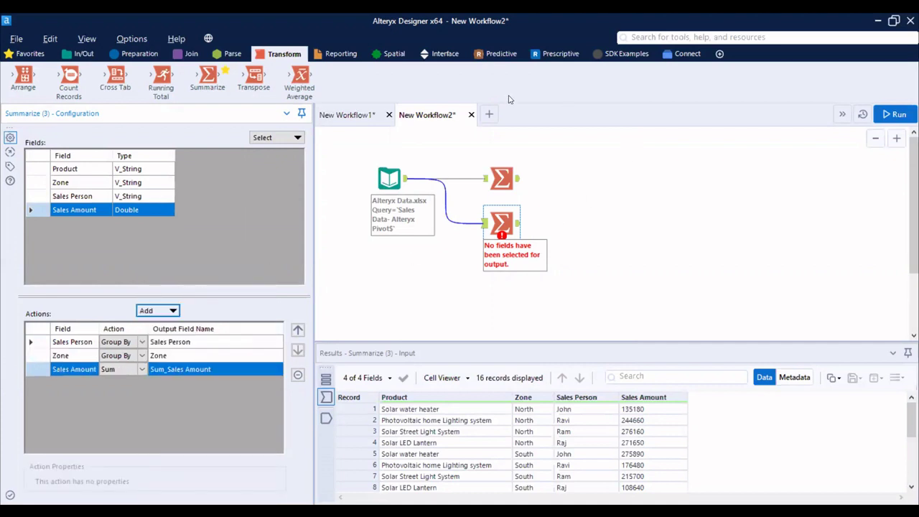
- Run the workflow and view per-salesperson zone totals, e.g. John East 110500, John North 135180
{"action": "left_click", "coordinate": [898, 115]}
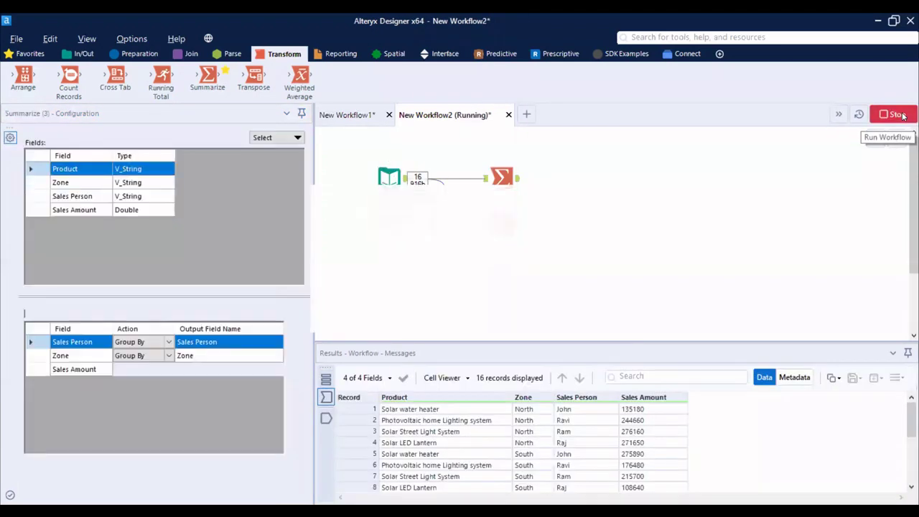
{"action": "left_click", "coordinate": [562, 314]}
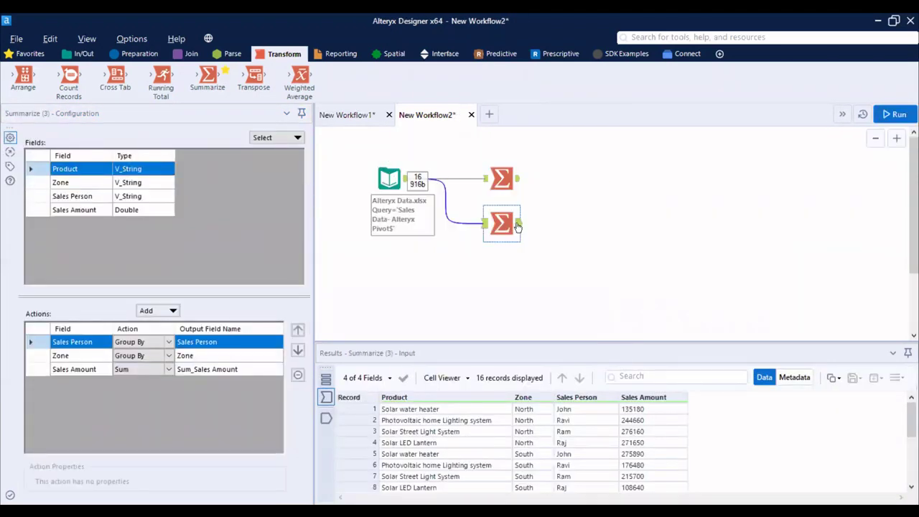
{"action": "left_click", "coordinate": [519, 225]}
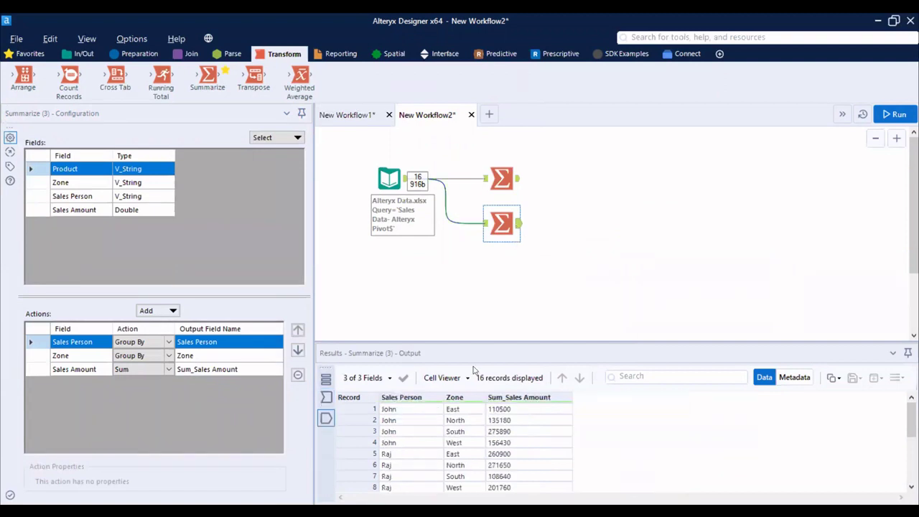